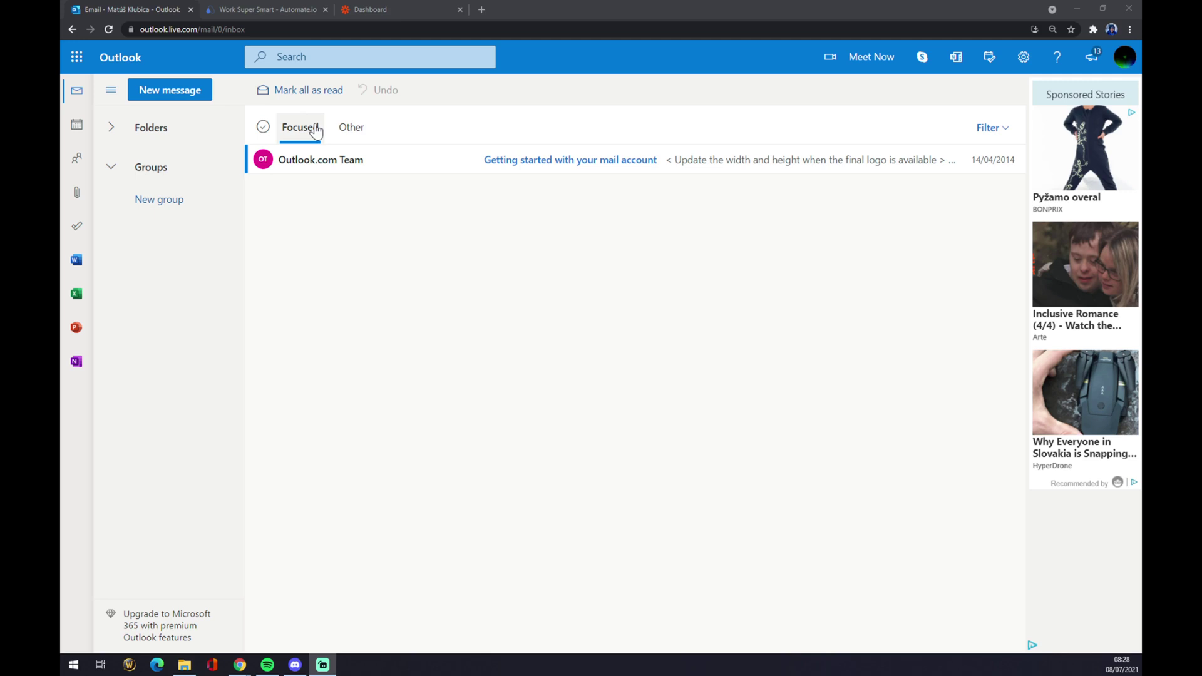
# - On Automate.io, find Microsoft Outlook in the full integrations list and open its page
pyautogui.click(285, 6)
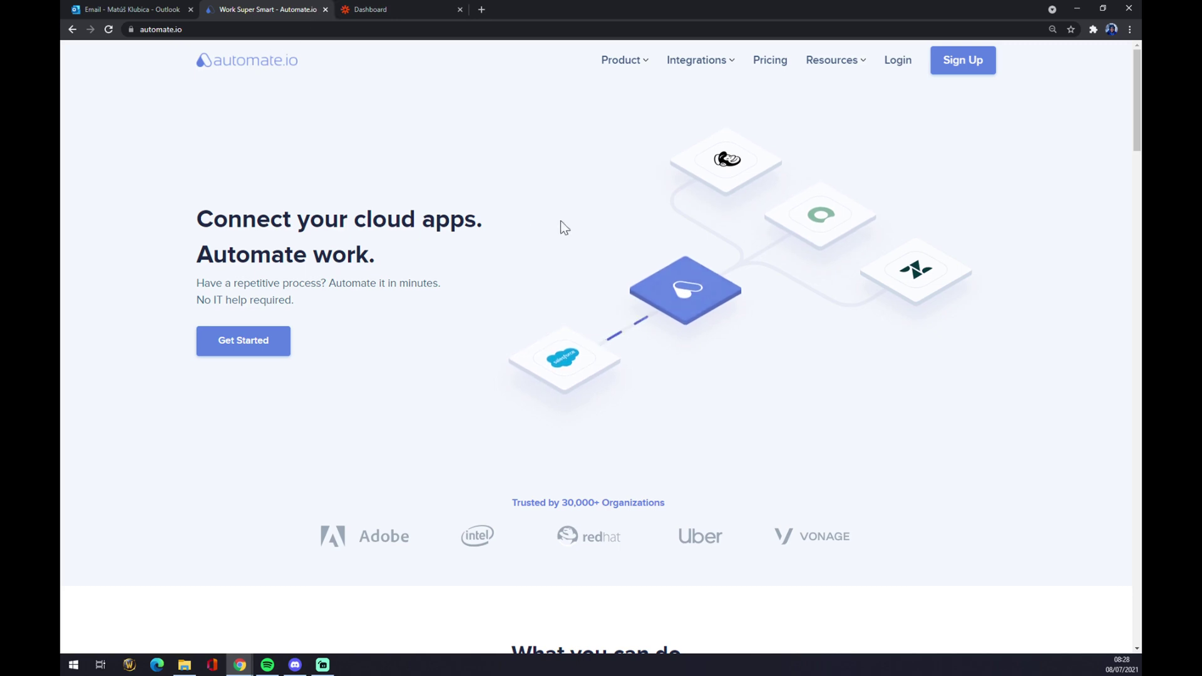
pyautogui.moveTo(680, 72)
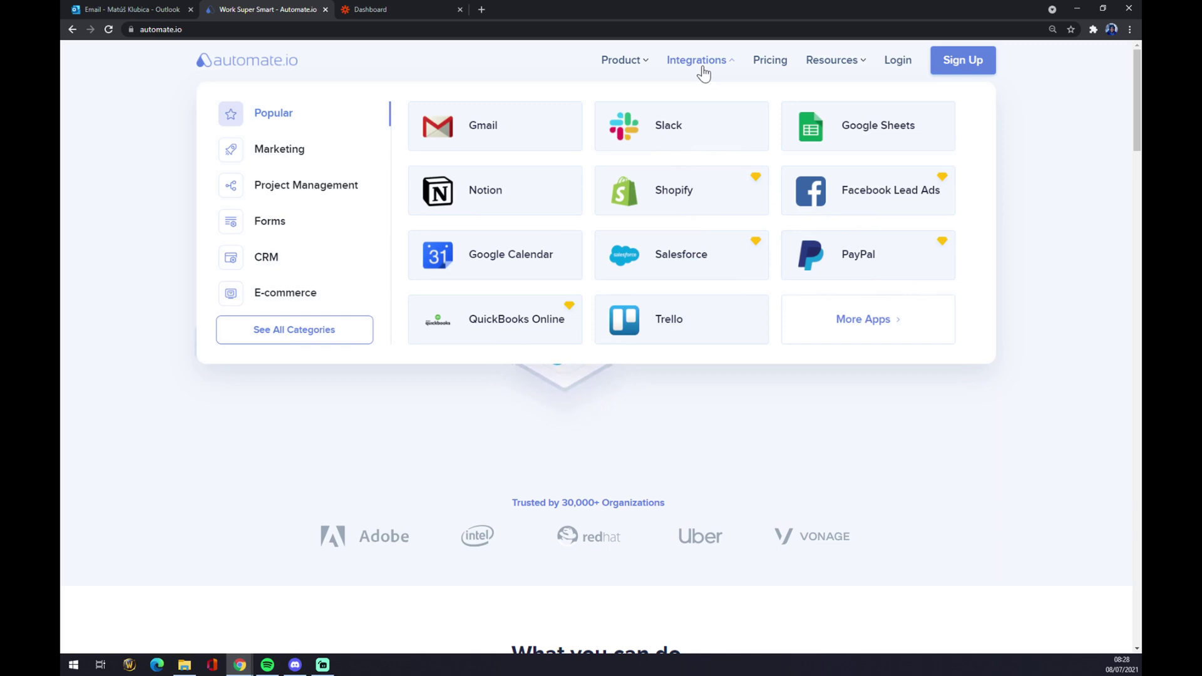
pyautogui.click(342, 339)
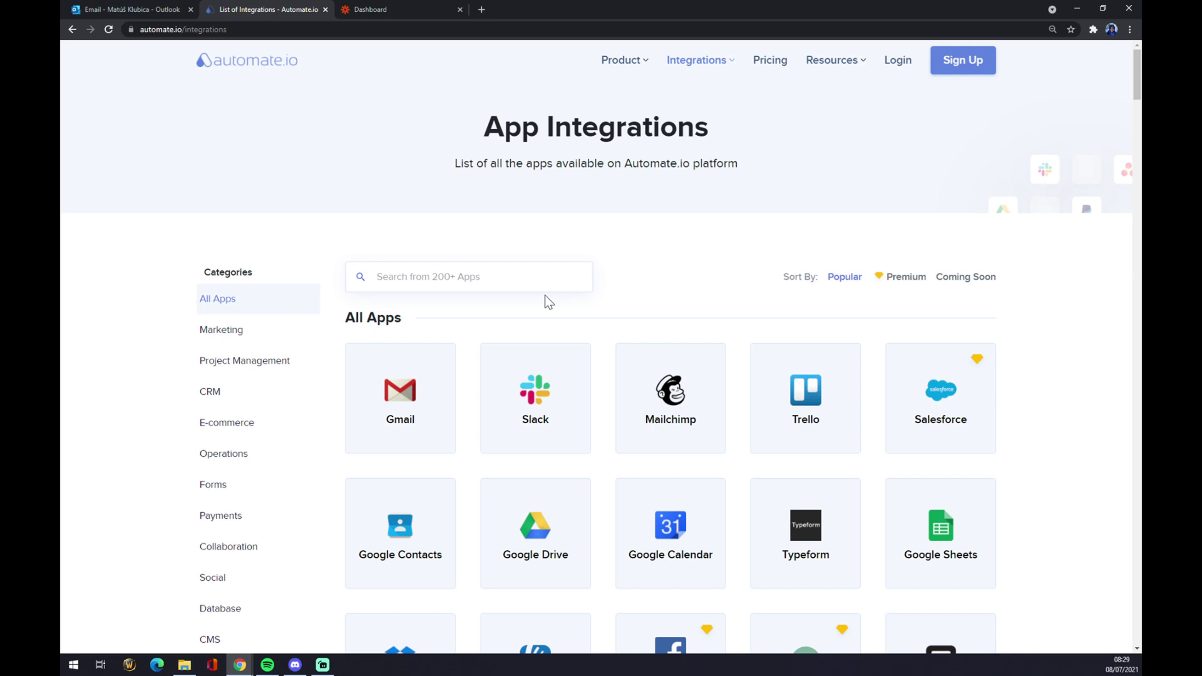
pyautogui.write('outlook')
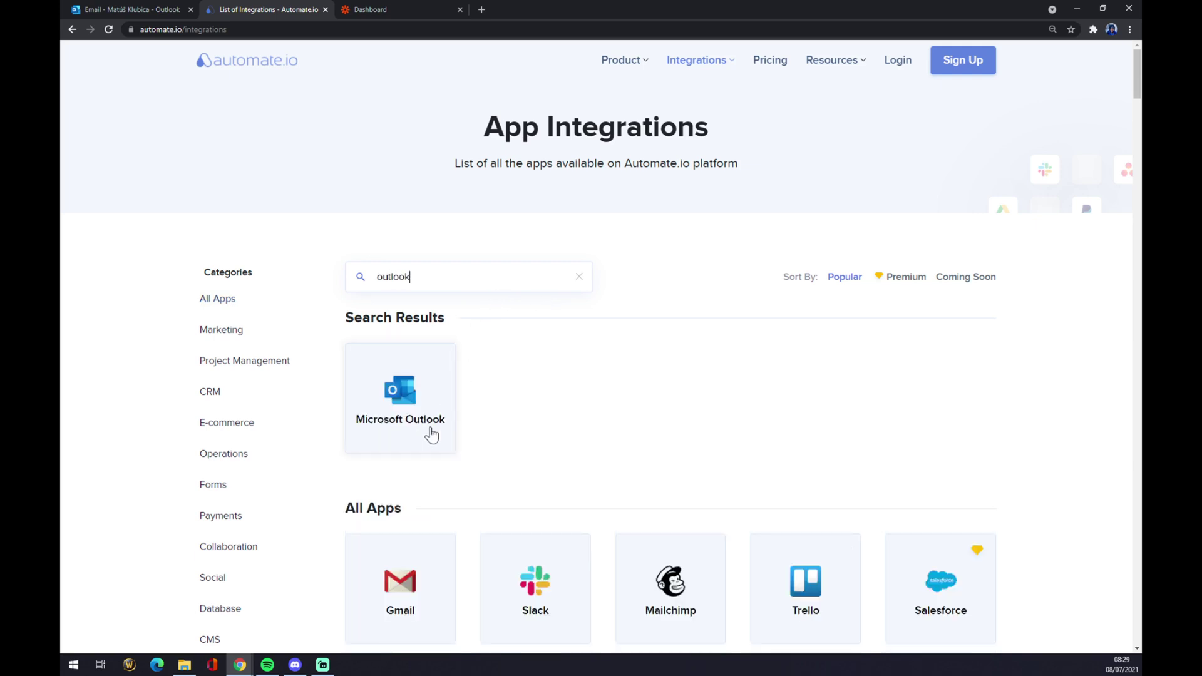
pyautogui.click(431, 432)
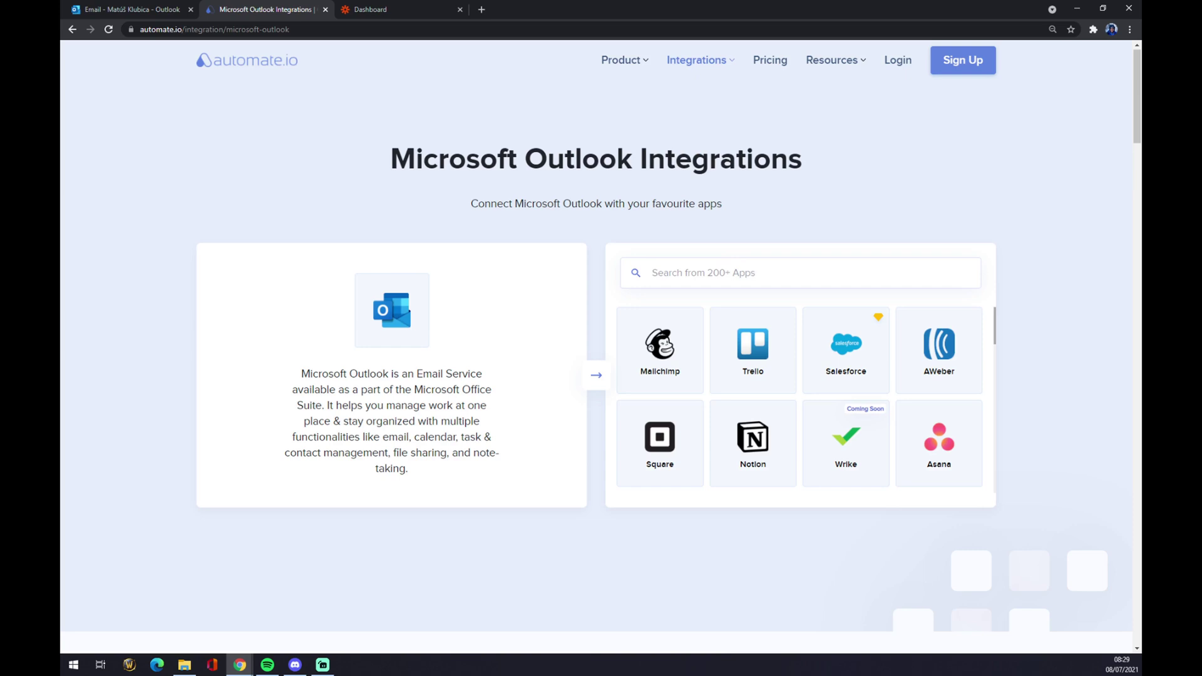
# - Search 'teams' and open the Microsoft Outlook and Microsoft Teams integration page
pyautogui.click(654, 273)
pyautogui.write('teams')
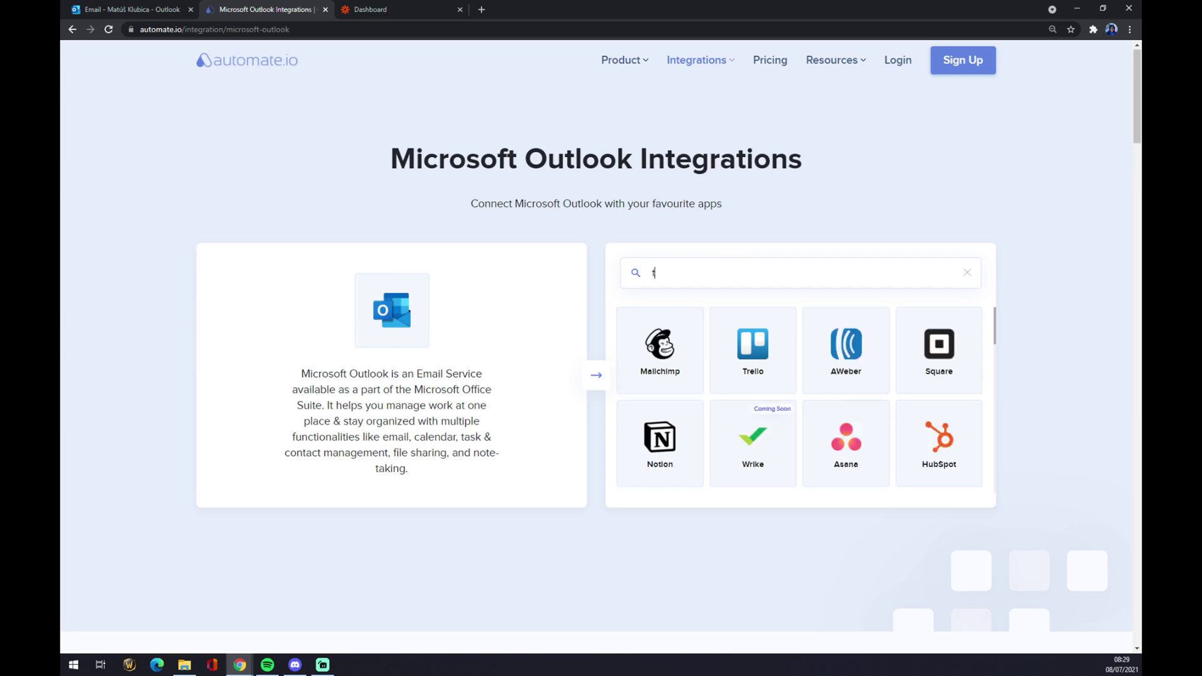
pyautogui.click(681, 340)
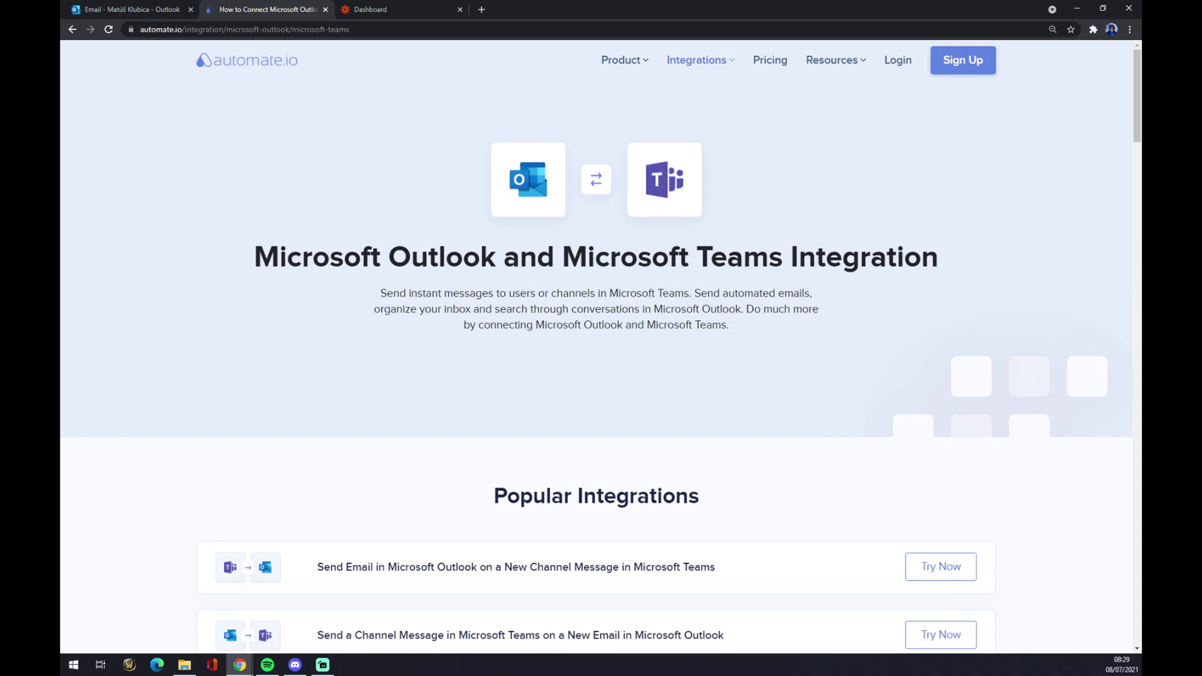
# - Scroll past Popular Integrations to the Create your own Integration trigger and action lists
pyautogui.scroll(-3, 394, 227)
pyautogui.scroll(-2, 396, 231)
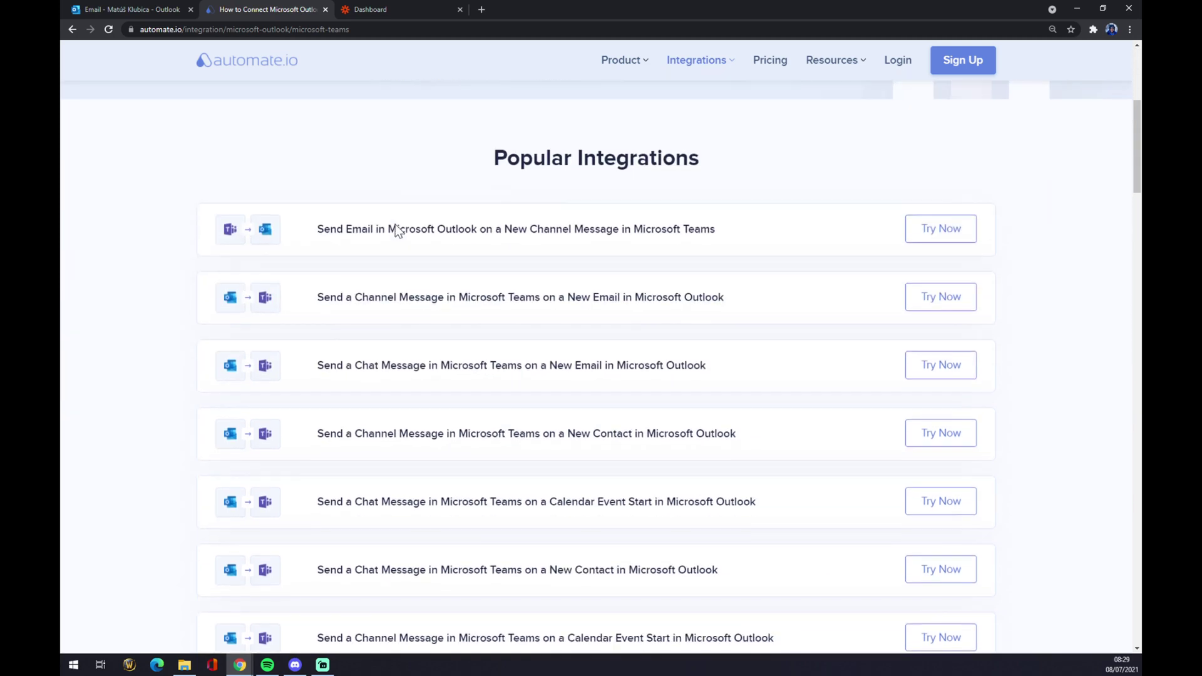
pyautogui.scroll(5, 413, 172)
pyautogui.scroll(-6, 373, 219)
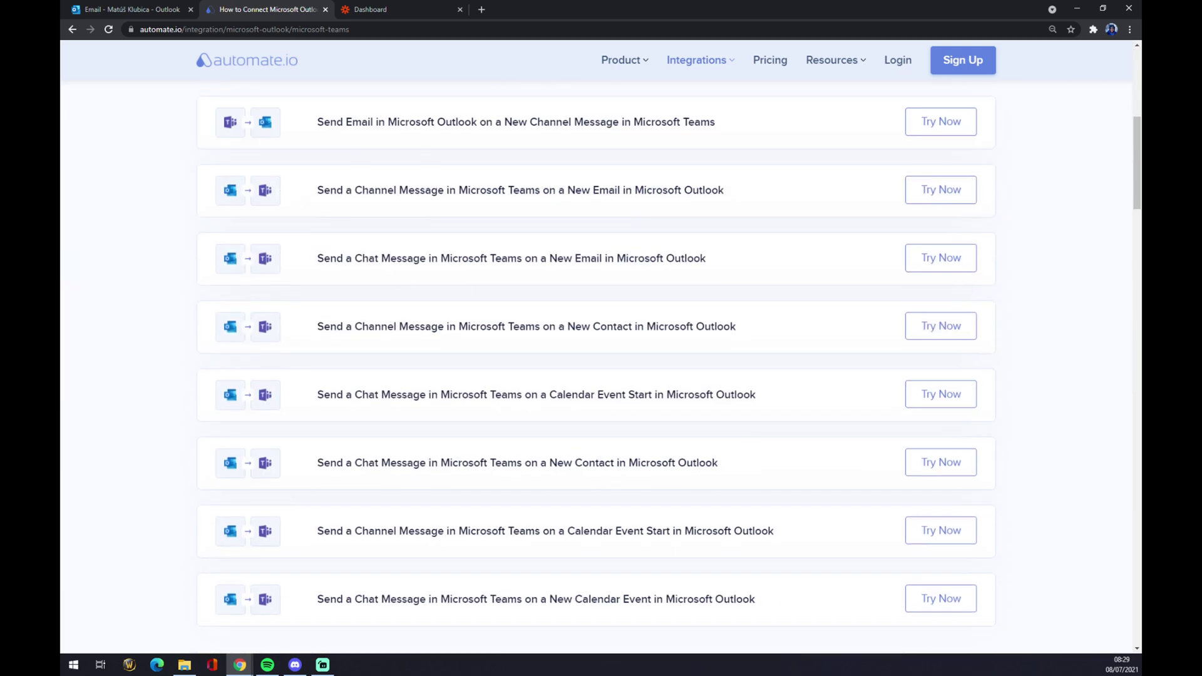
pyautogui.scroll(-2, 312, 259)
pyautogui.scroll(4, 317, 250)
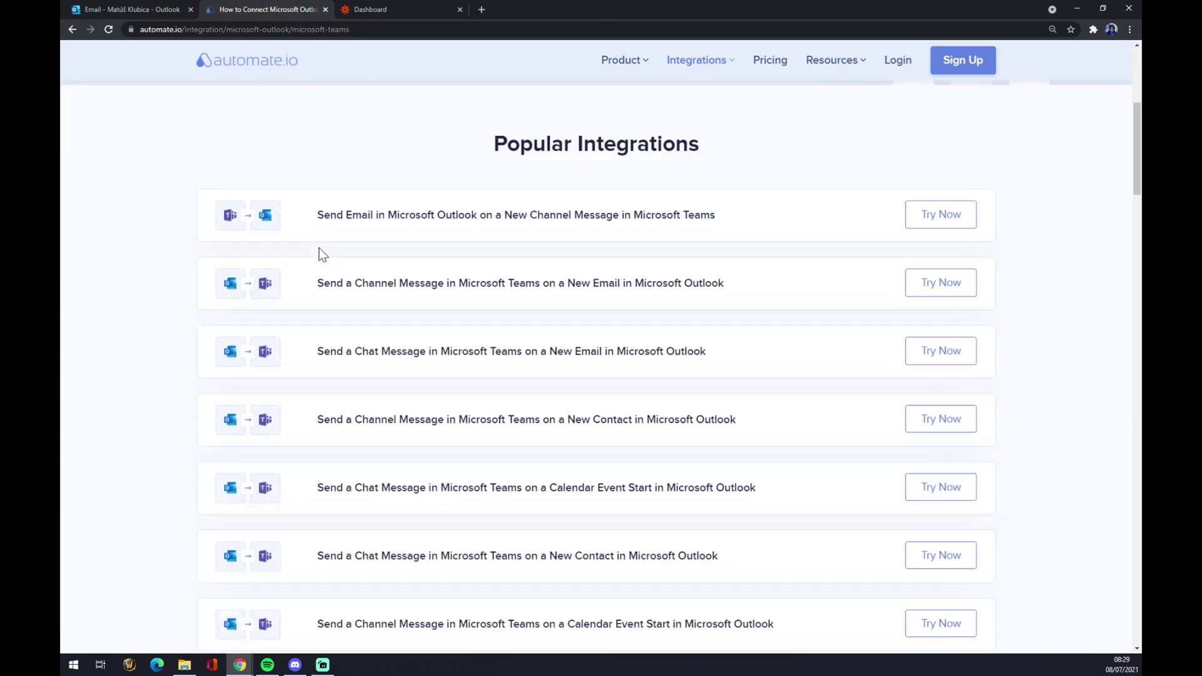
pyautogui.scroll(-6, 319, 251)
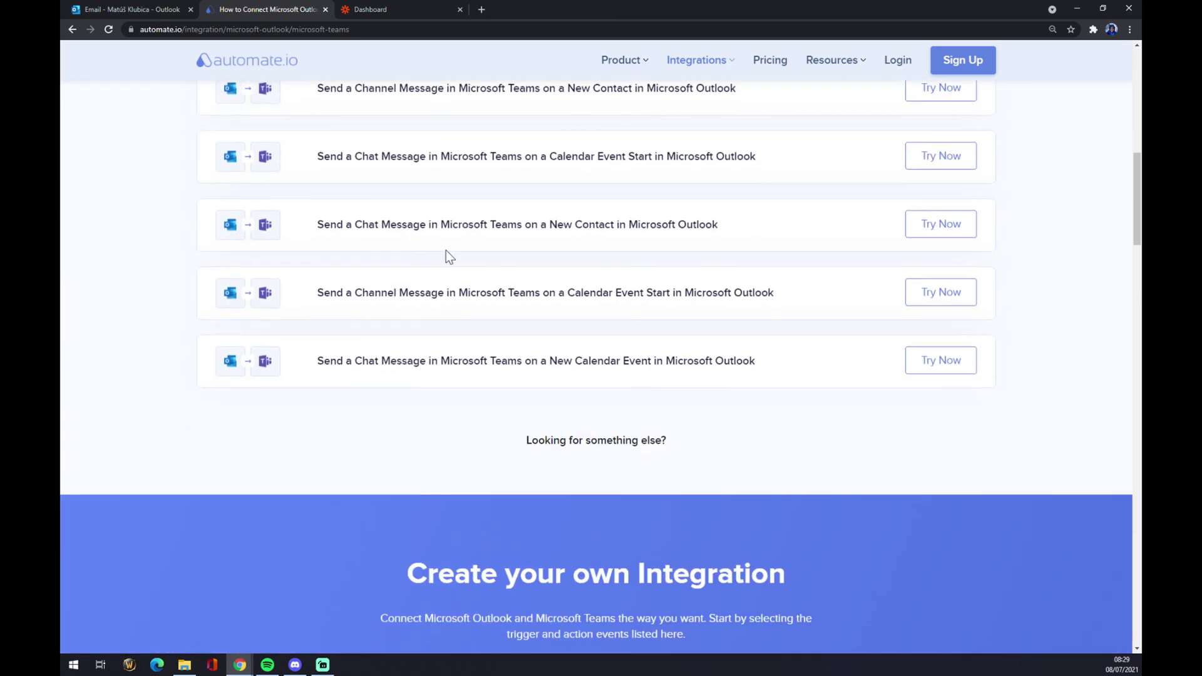
pyautogui.scroll(-5, 445, 257)
pyautogui.moveTo(452, 244); pyautogui.dragTo(797, 232)
pyautogui.scroll(-3, 550, 240)
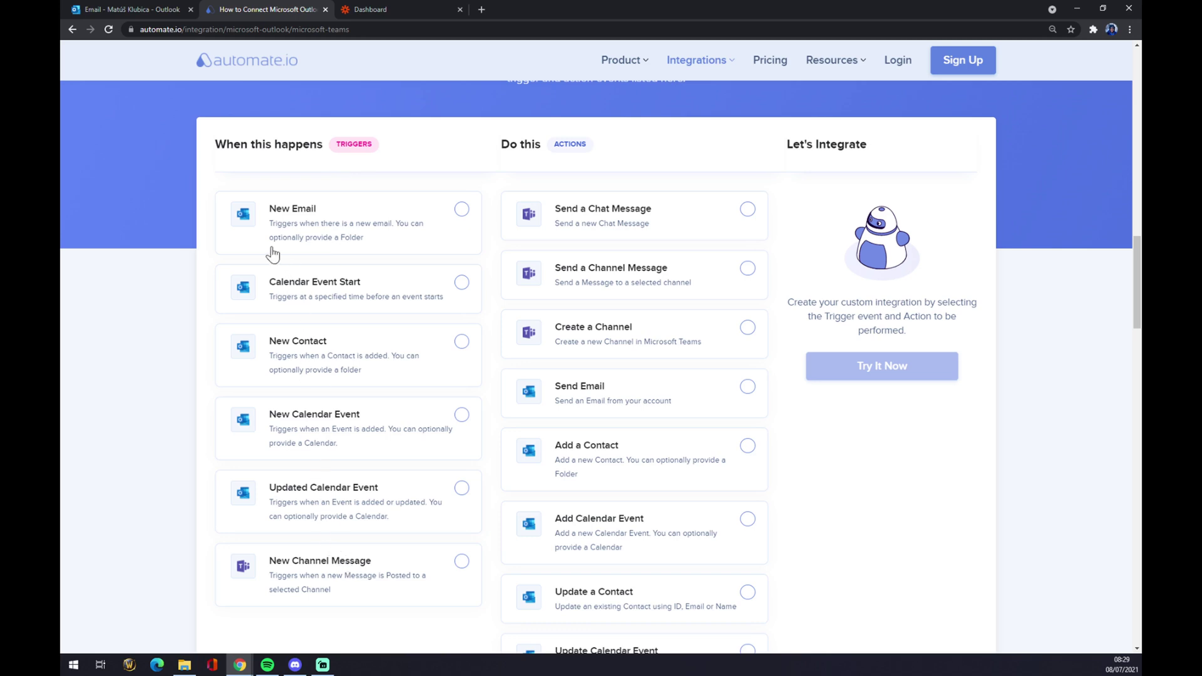
# - Select New Email as trigger and Send a Chat Message as action, then go to the Zapier dashboard
pyautogui.click(462, 211)
pyautogui.moveTo(556, 144); pyautogui.dragTo(606, 157)
pyautogui.click(633, 226)
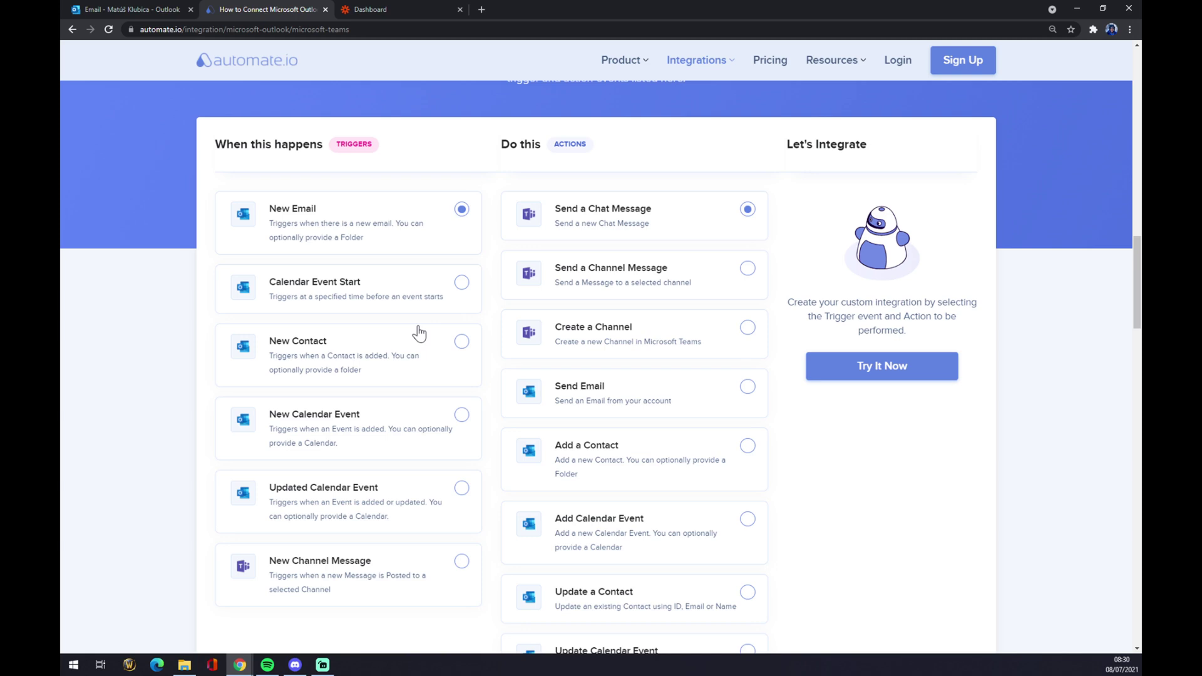
pyautogui.click(347, 10)
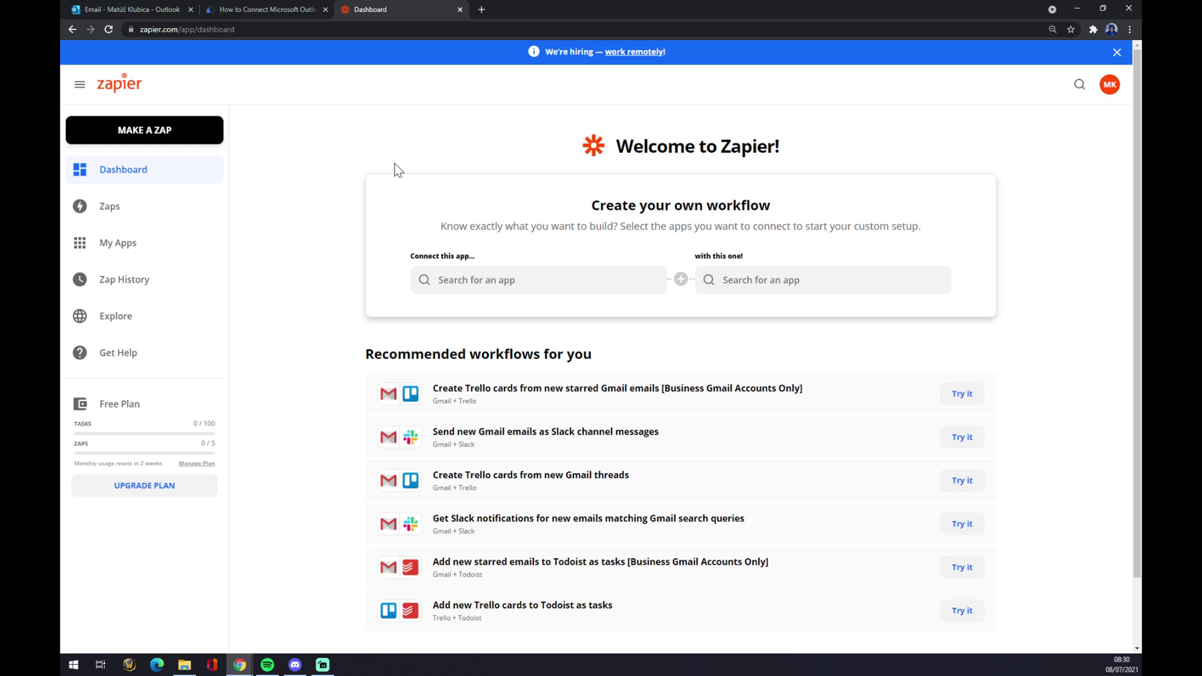
# - Create a new zap named 'outlook to teams' and start choosing its trigger app
pyautogui.click(200, 144)
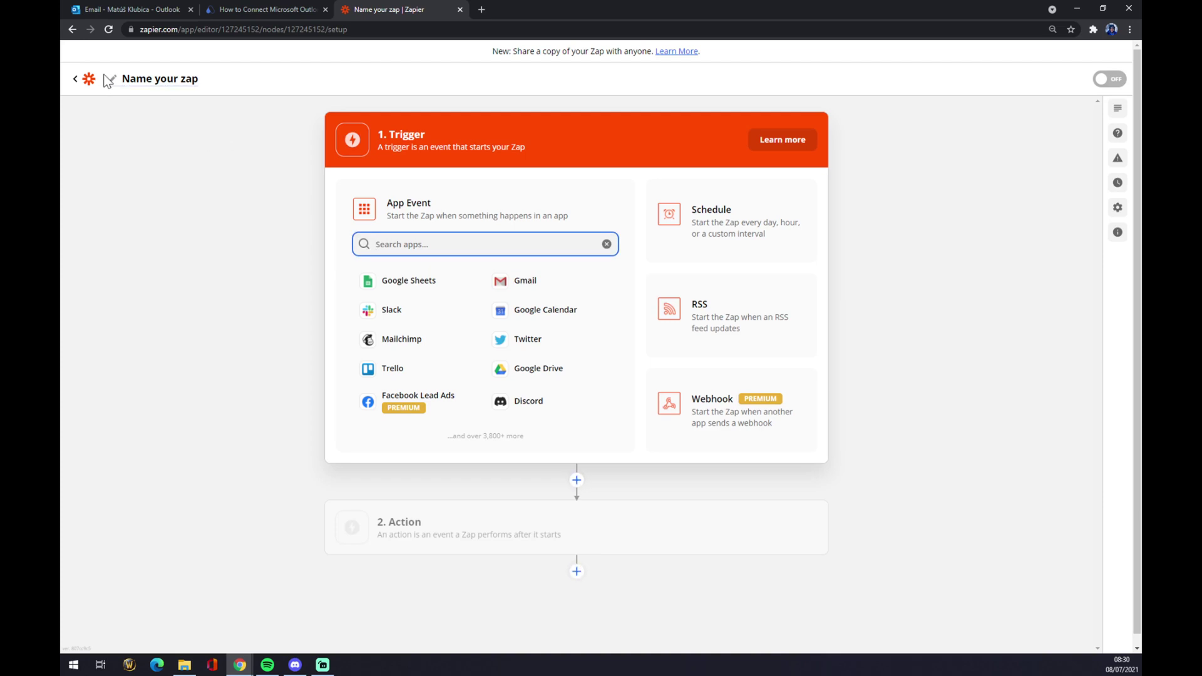
pyautogui.click(173, 89)
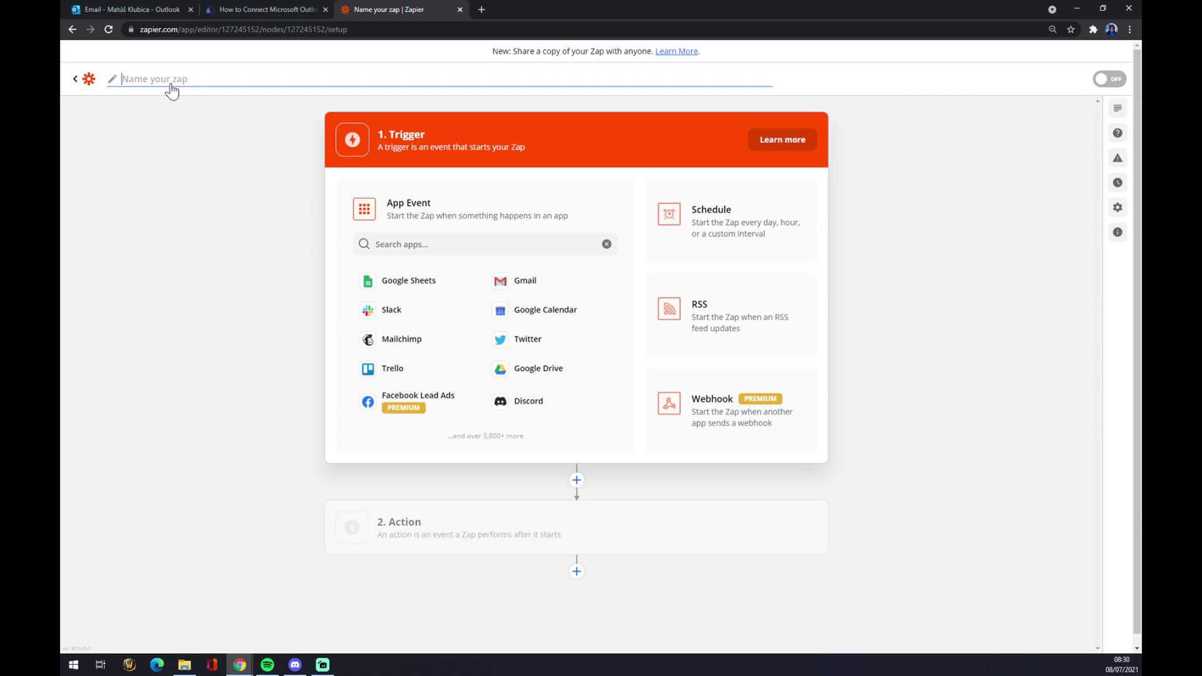
pyautogui.write('outlook to teams')
pyautogui.press('Return')
pyautogui.click(413, 244)
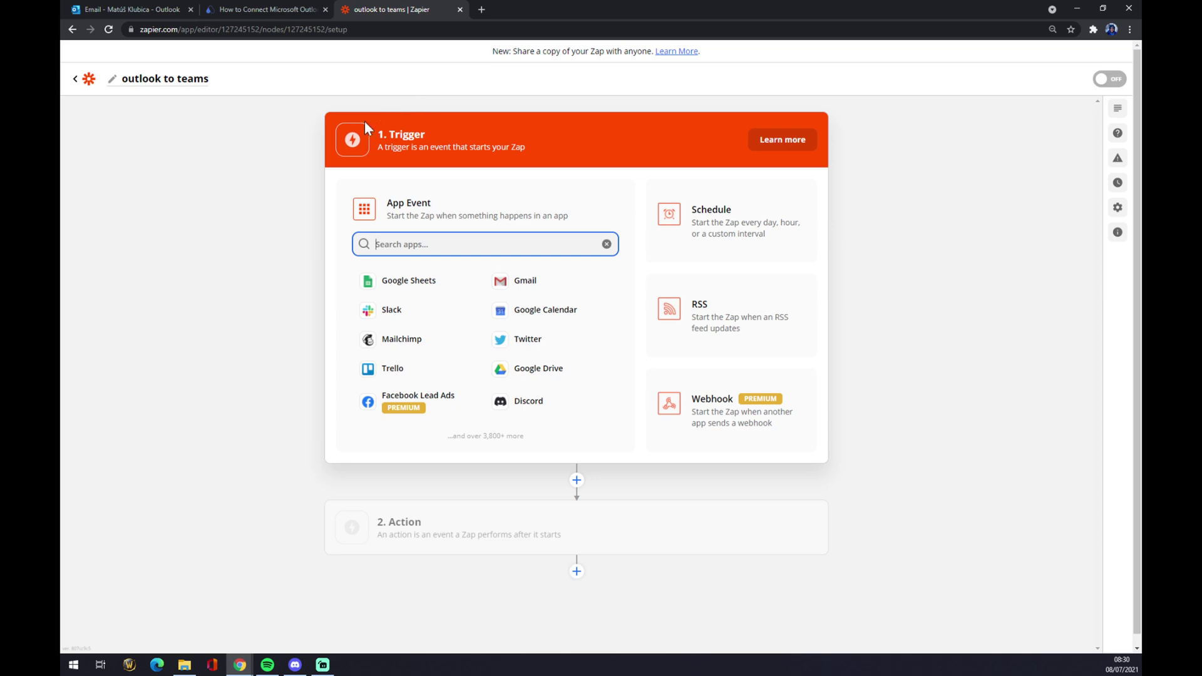
# - Load the Automate.io homepage, then return to the 'outlook to teams' zap
pyautogui.hotkey('ctrl', 'shift', 'Tab')
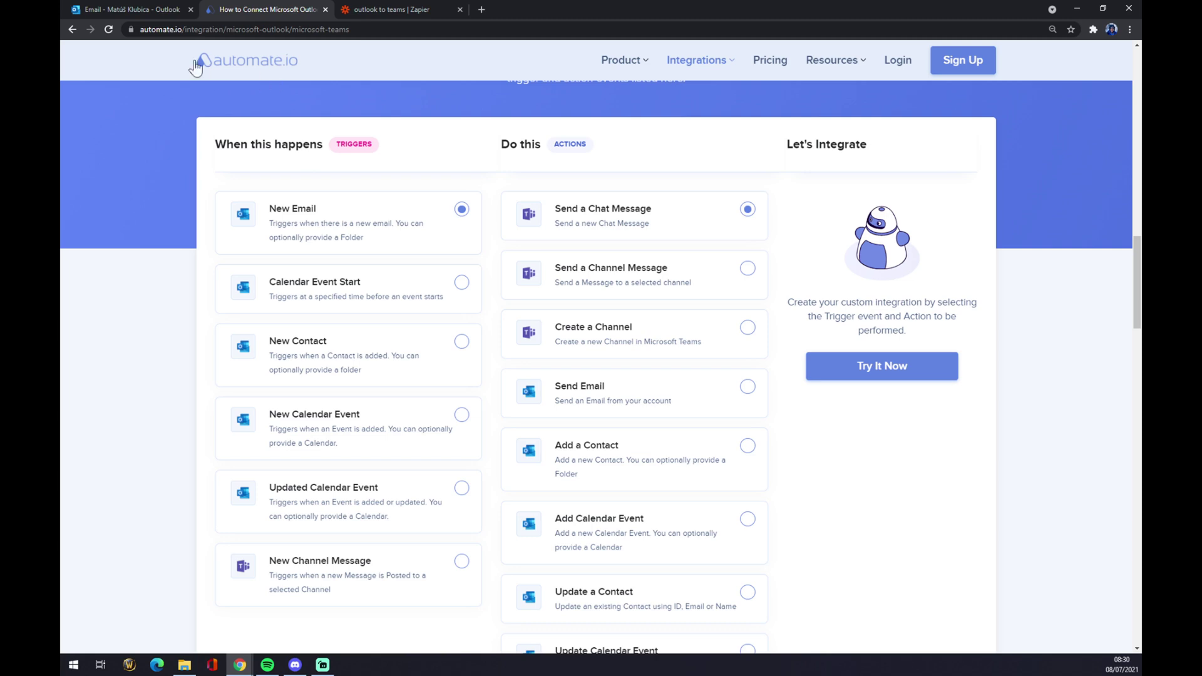
pyautogui.click(300, 64)
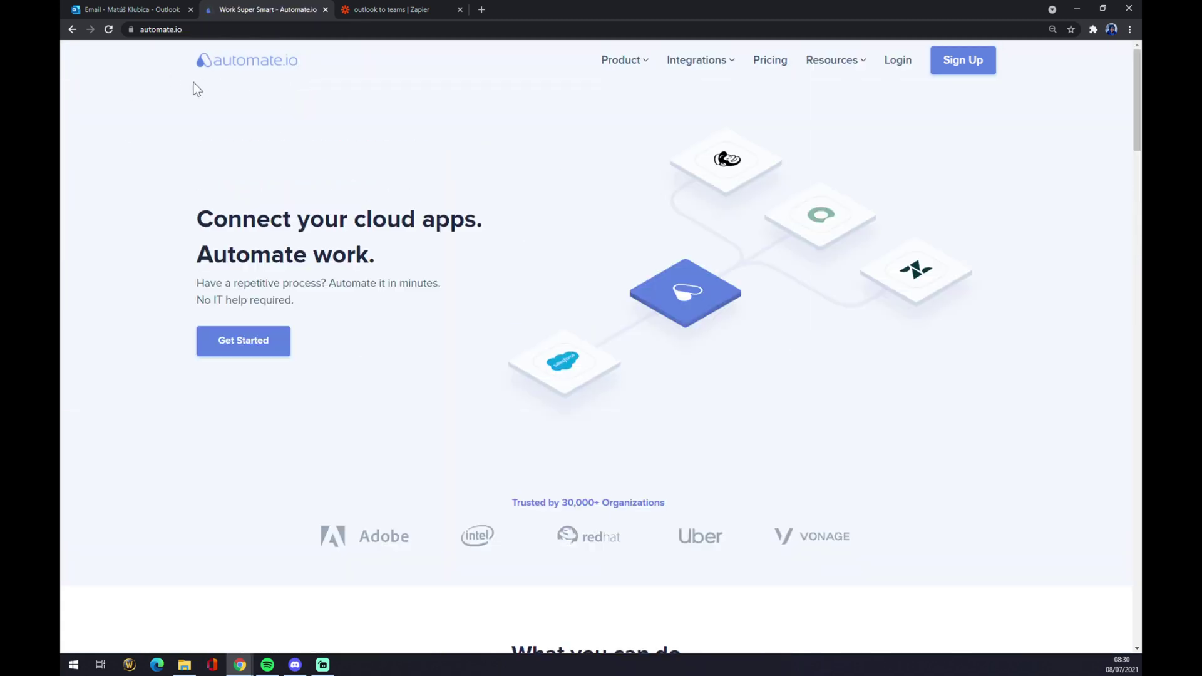
pyautogui.click(395, 9)
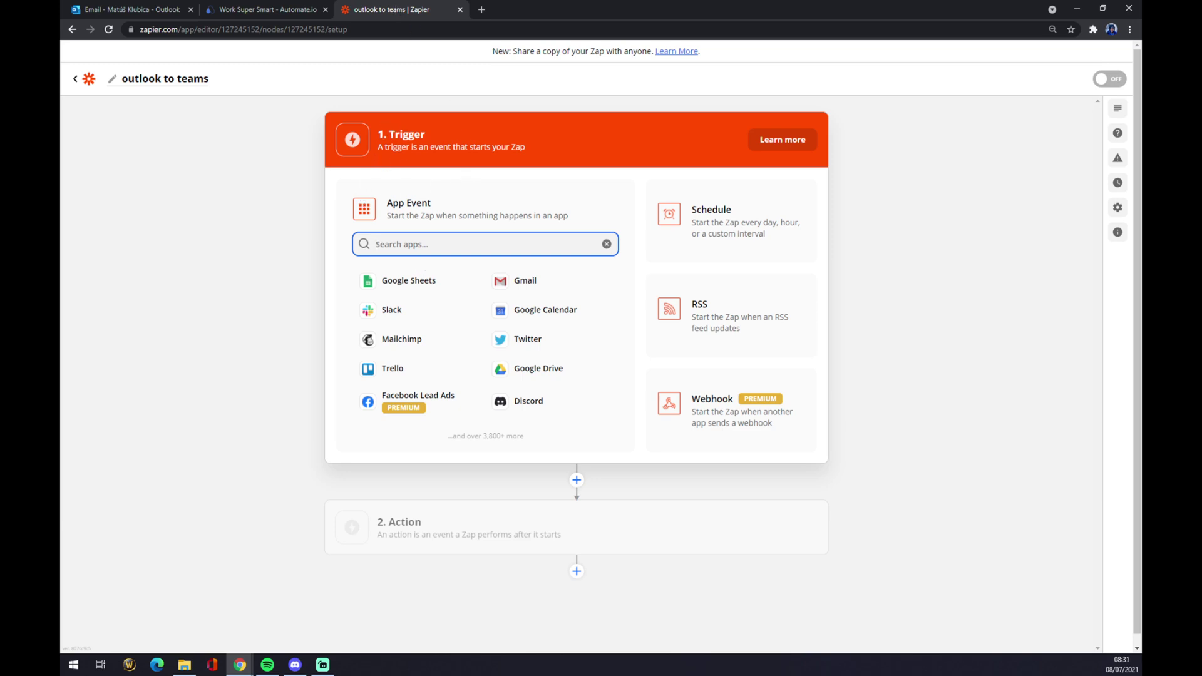
# - Set the trigger to Microsoft Outlook New Email with the connected Outlook account
pyautogui.write('outlook')
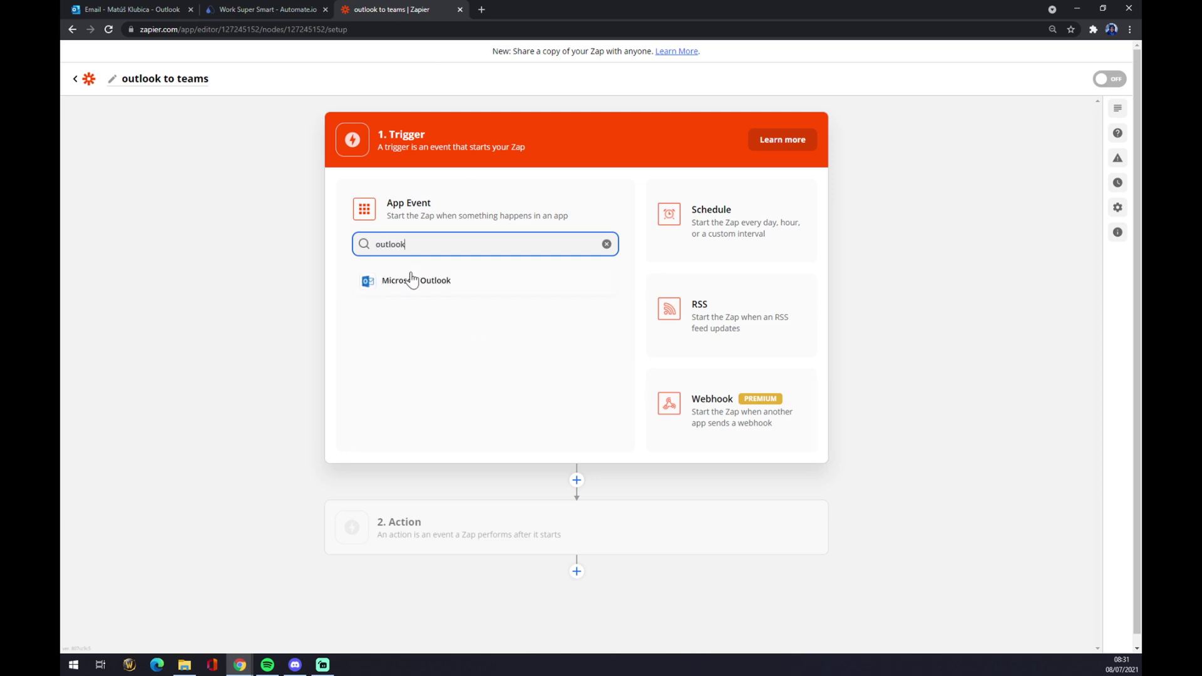
pyautogui.click(411, 280)
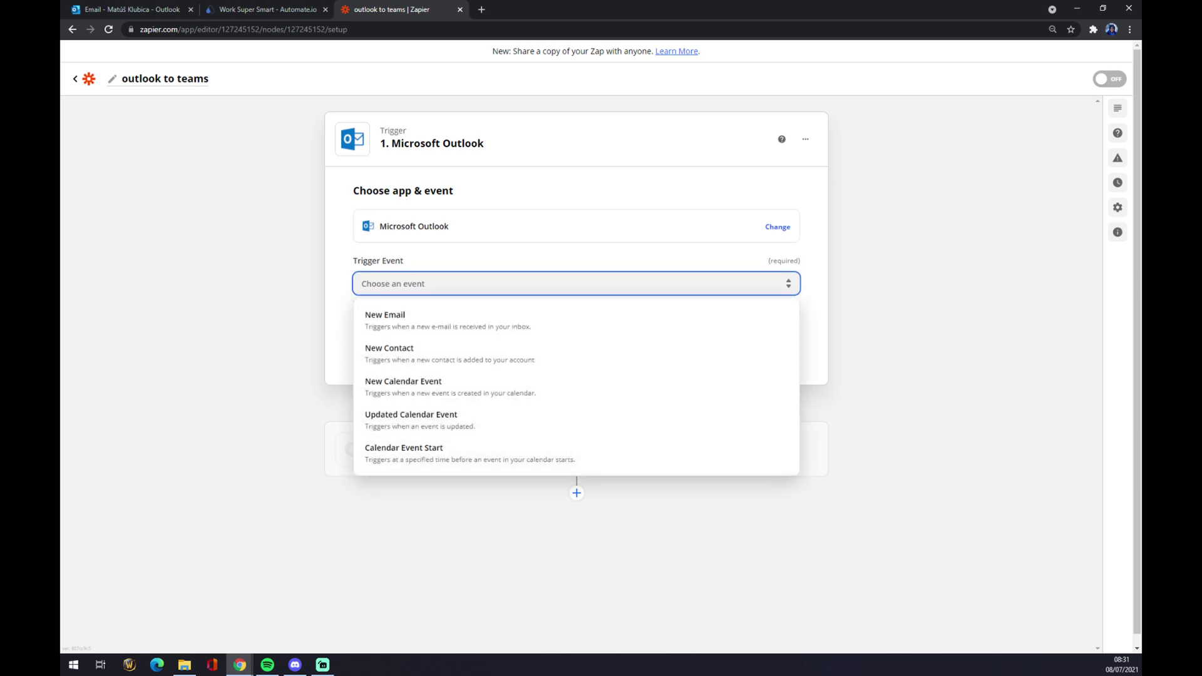
pyautogui.click(385, 337)
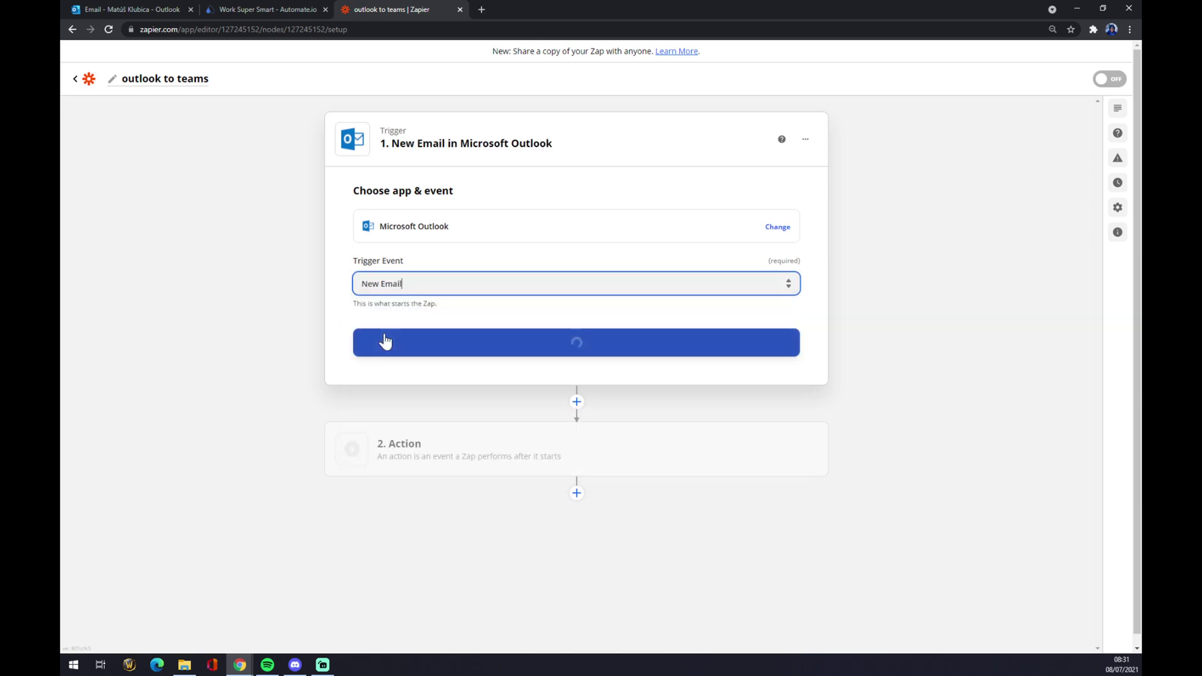
pyautogui.click(532, 347)
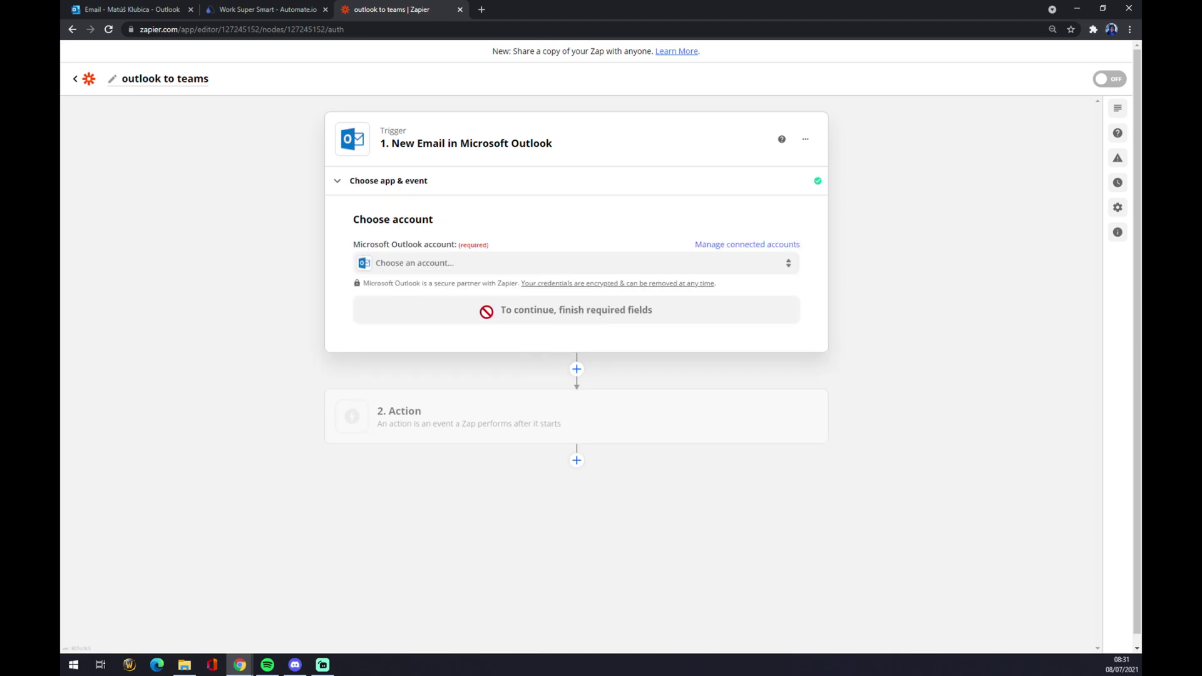
pyautogui.click(408, 266)
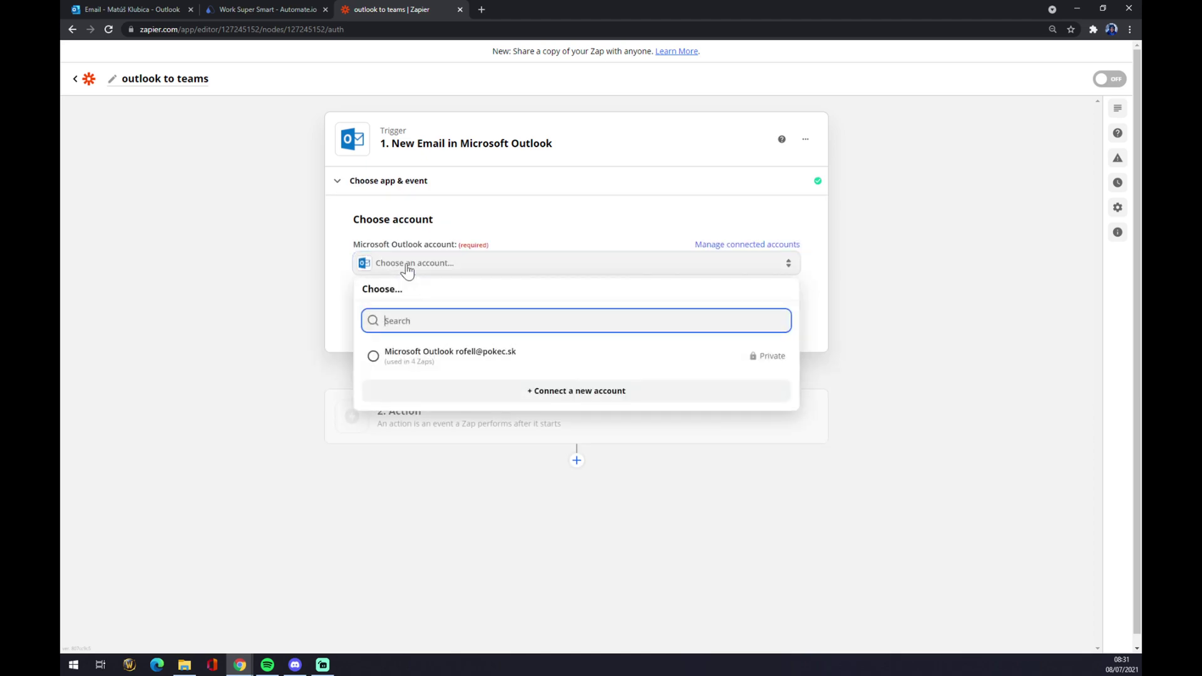
pyautogui.click(452, 368)
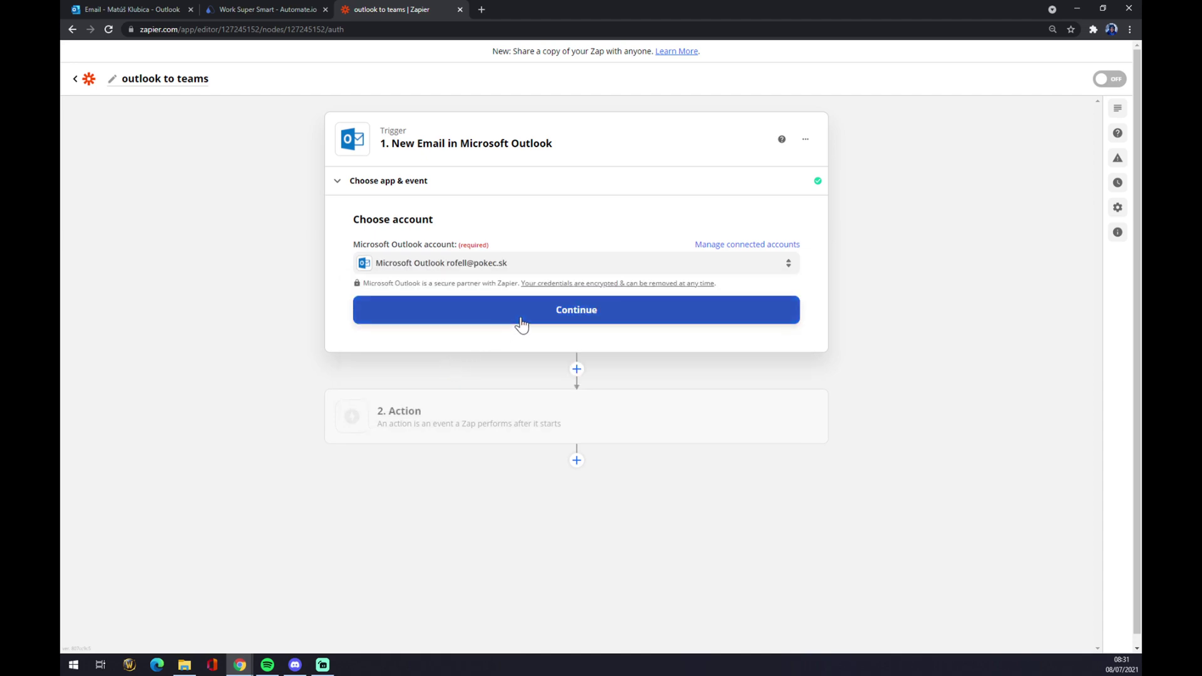
pyautogui.click(521, 323)
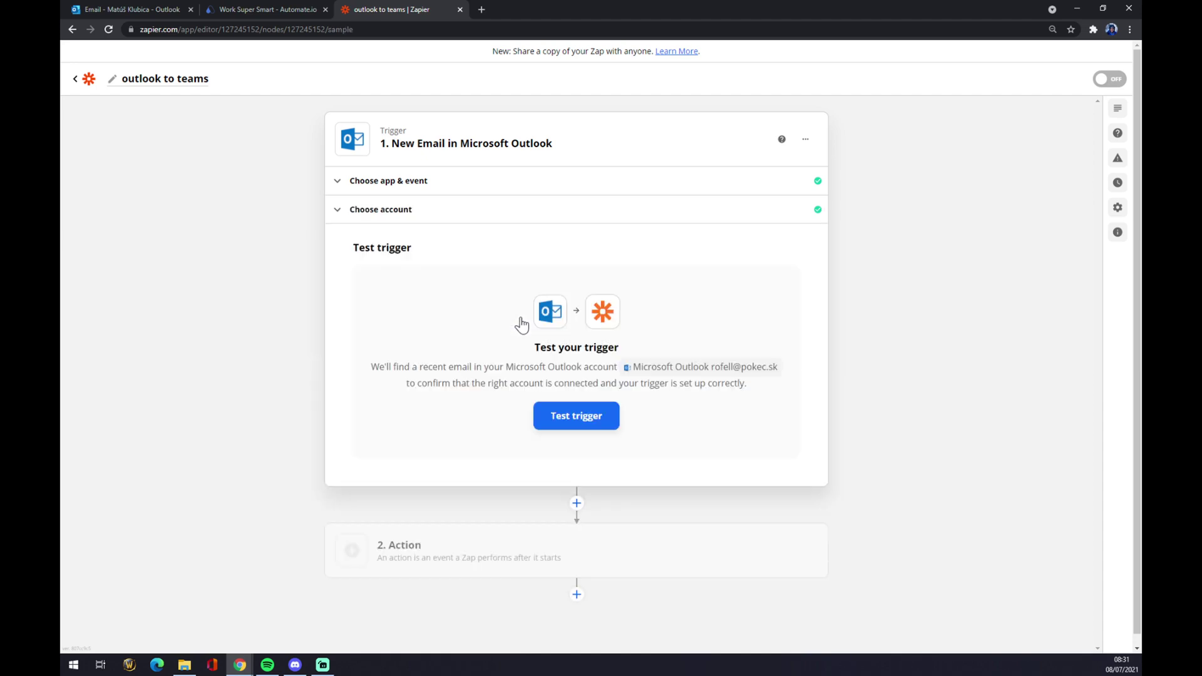
pyautogui.click(456, 561)
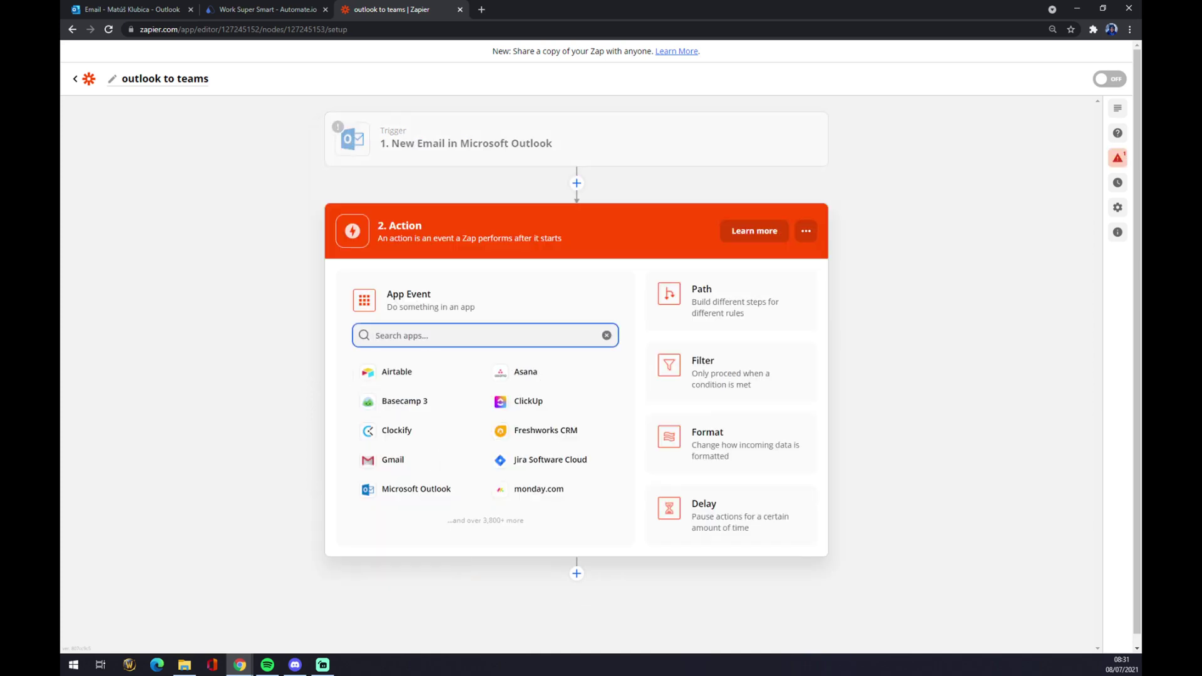
# - Choose Microsoft Teams with the Create Channel event as the action and confirm
pyautogui.write('teams')
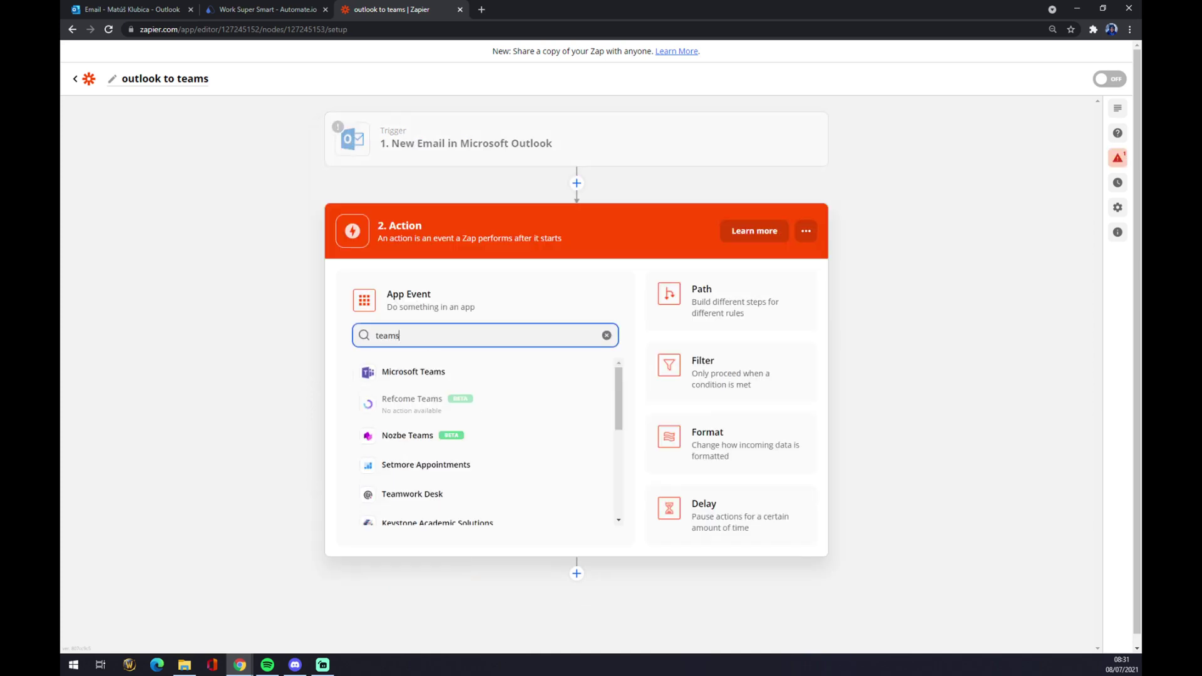
pyautogui.click(431, 376)
pyautogui.click(432, 379)
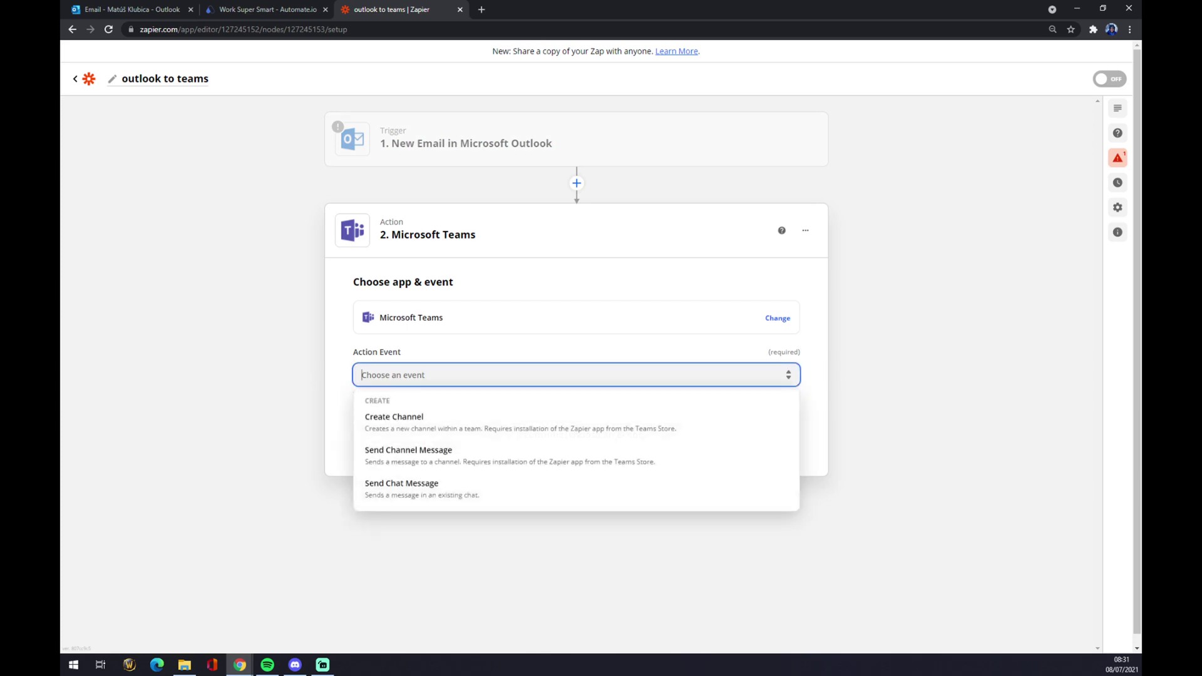
pyautogui.click(425, 418)
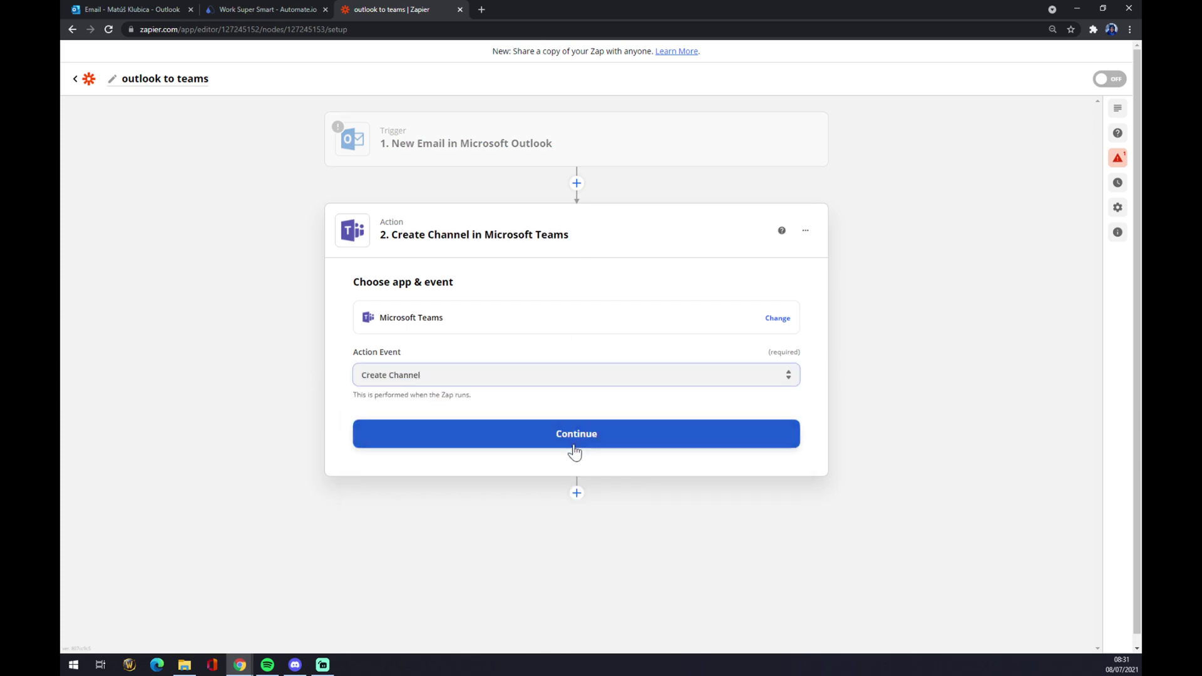
pyautogui.click(573, 444)
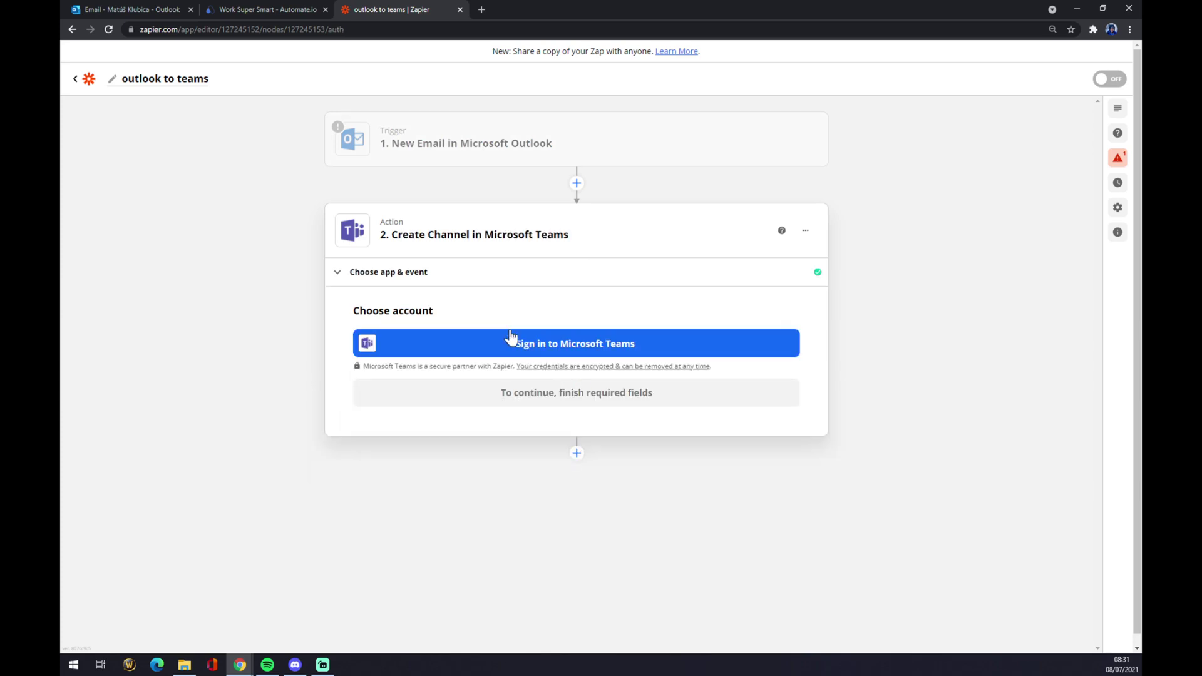